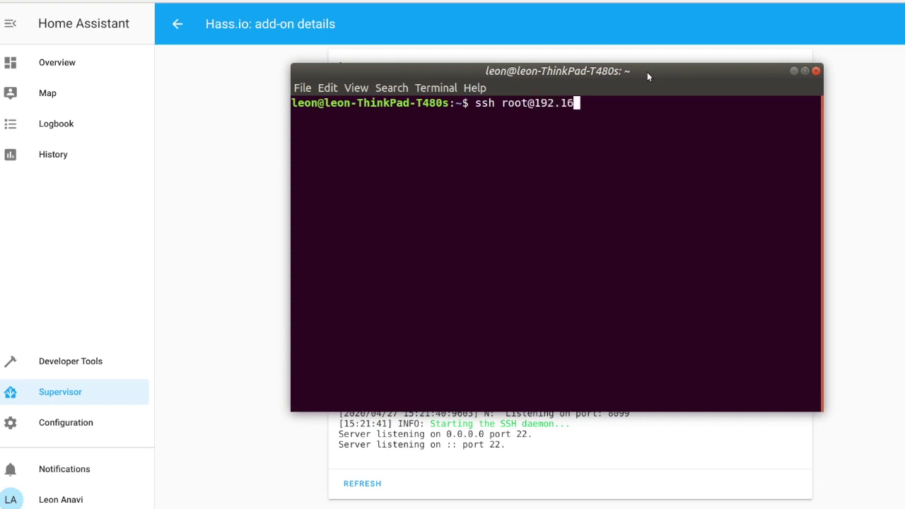
SSH in as root to 192.168.4.231, accept the host key, log in and run whoami
key("Return")
type("ye")
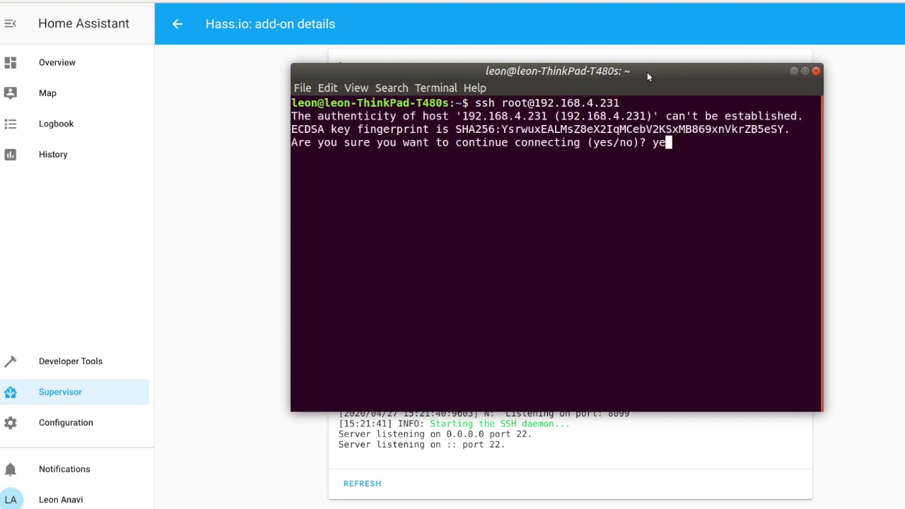
type("s")
key("Return")
key("Return")
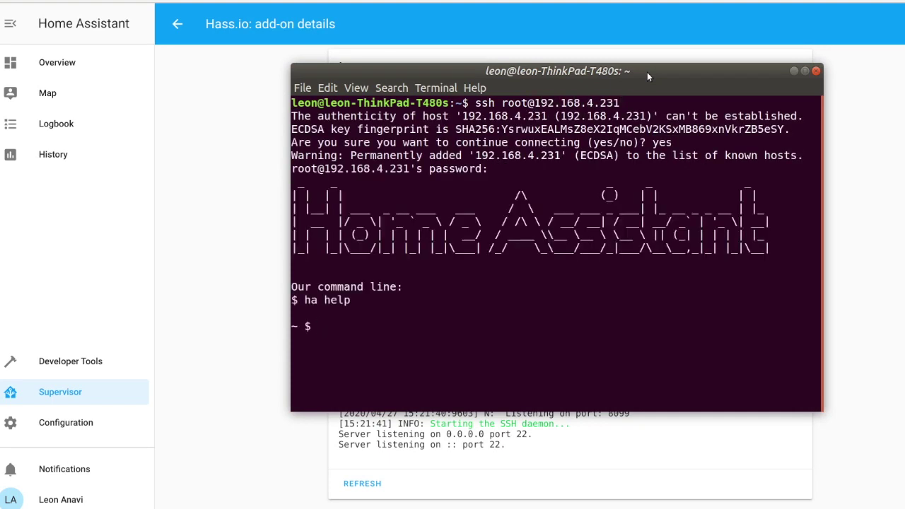
type("whoami")
key("Return")
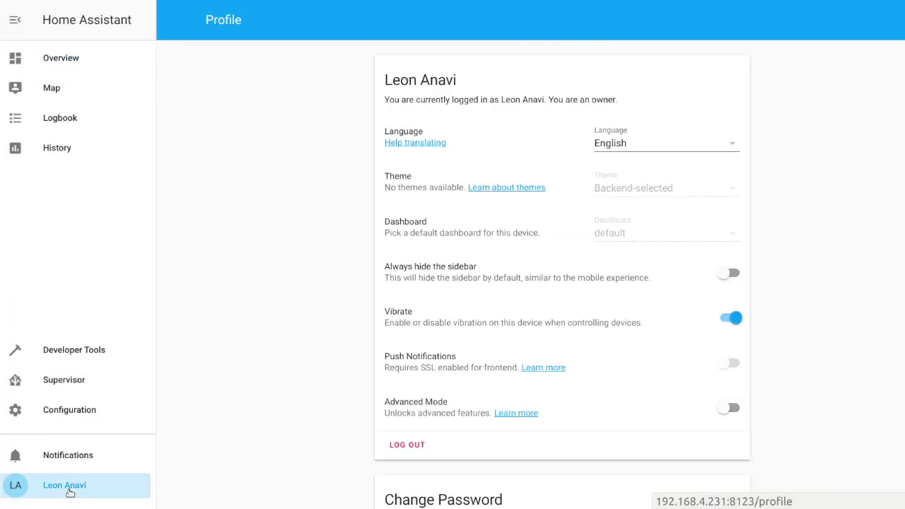
Open Supervisor, browse the add-on store and search it for SSH
left_click(81, 61)
left_click(84, 381)
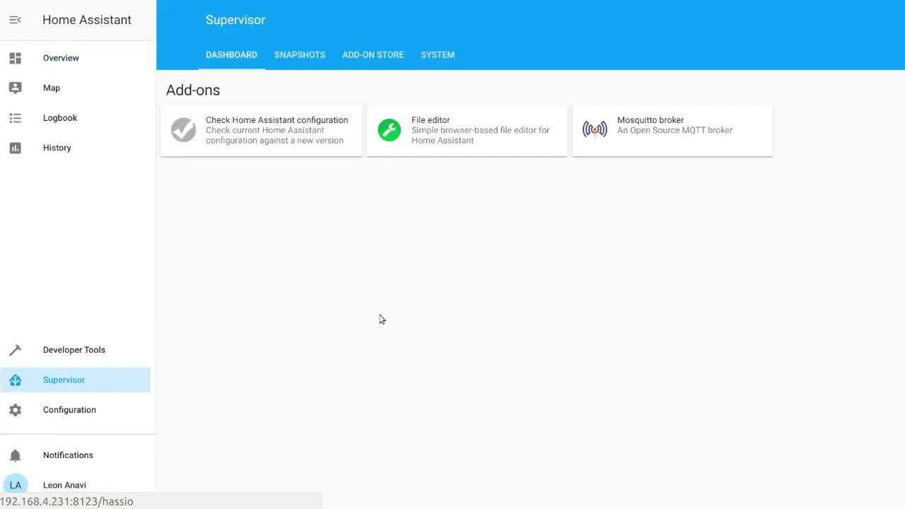
left_click(372, 55)
scroll(344, 321, "down", 10)
scroll(344, 321, "up", 9)
scroll(323, 212, "up", 1)
left_click(323, 212)
type("SSH")
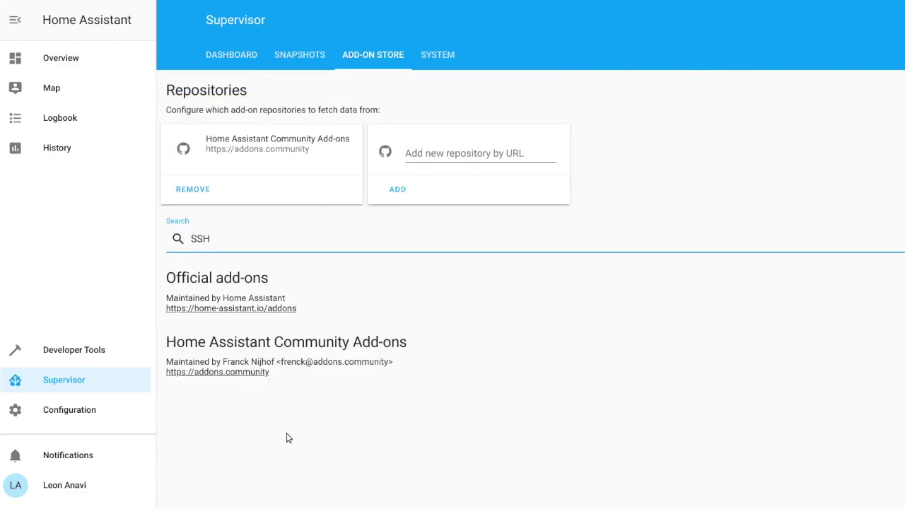
left_click(76, 487)
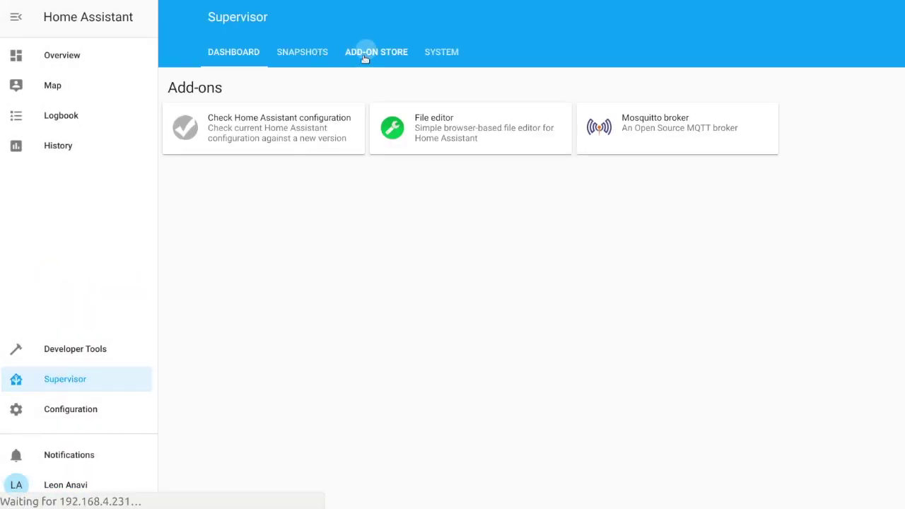
Search the add-on store for SSH and install the Terminal & SSH add-on (version 8.5.4)
left_click(236, 237)
type("SSH")
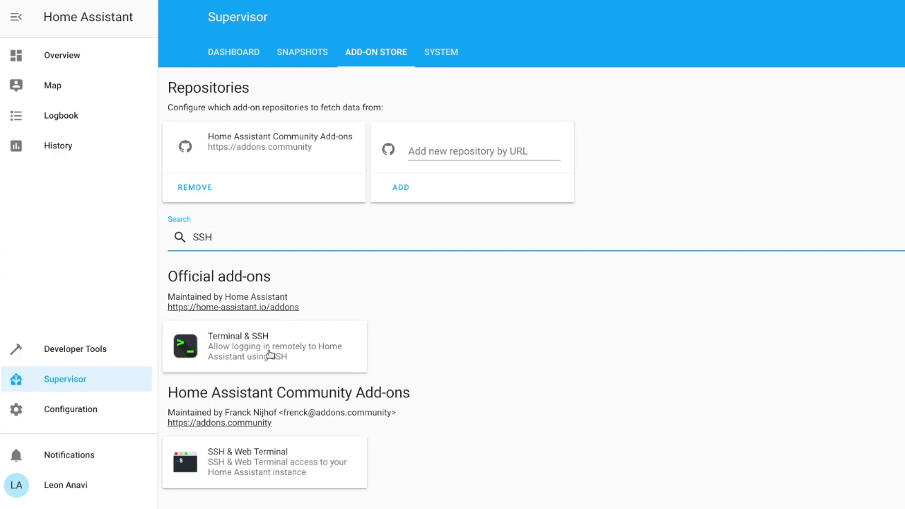
left_click(269, 355)
left_click(437, 255)
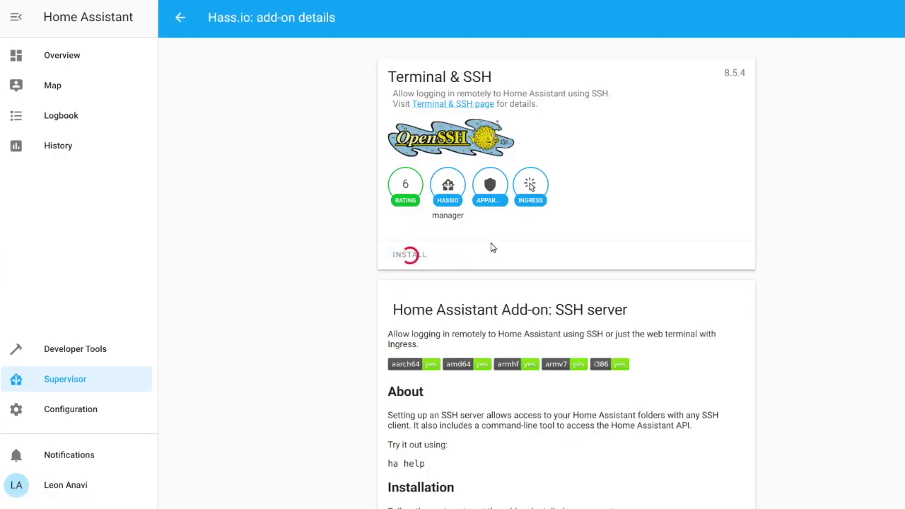
scroll(671, 257, "down", 10)
scroll(703, 234, "up", 10)
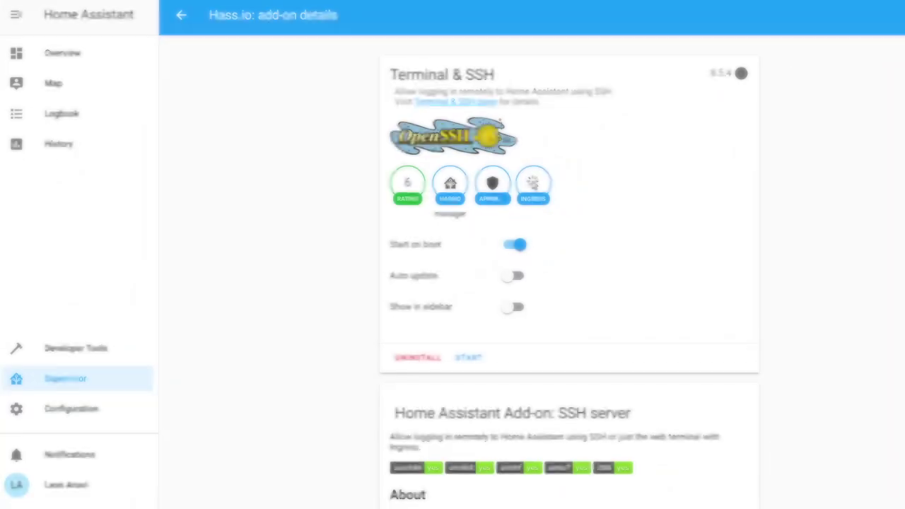
Add a login password to the Terminal & SSH add-on config and save it
scroll(569, 283, "down", 4)
scroll(569, 283, "down", 5)
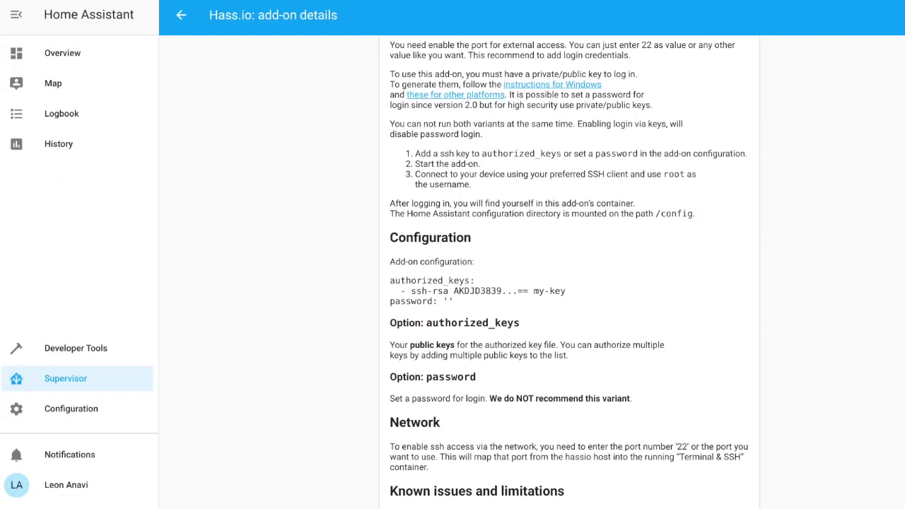
scroll(569, 283, "up", 1)
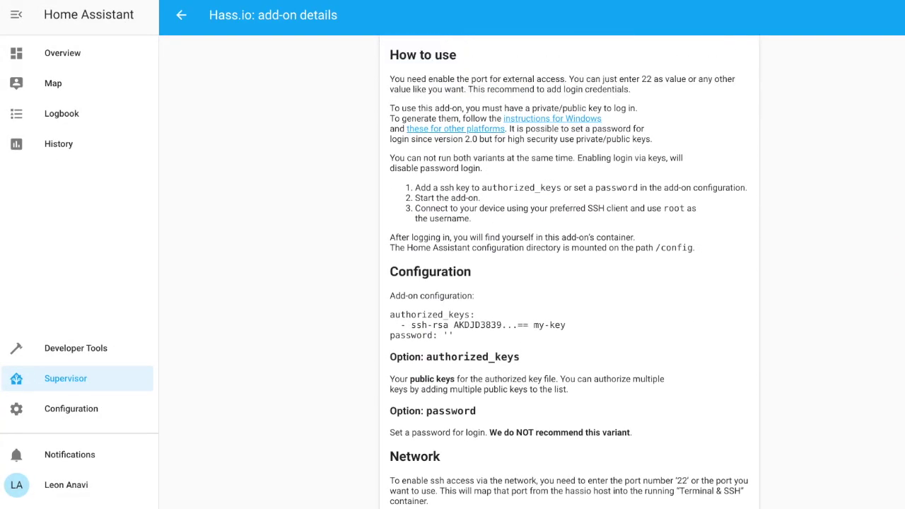
scroll(569, 283, "down", 5)
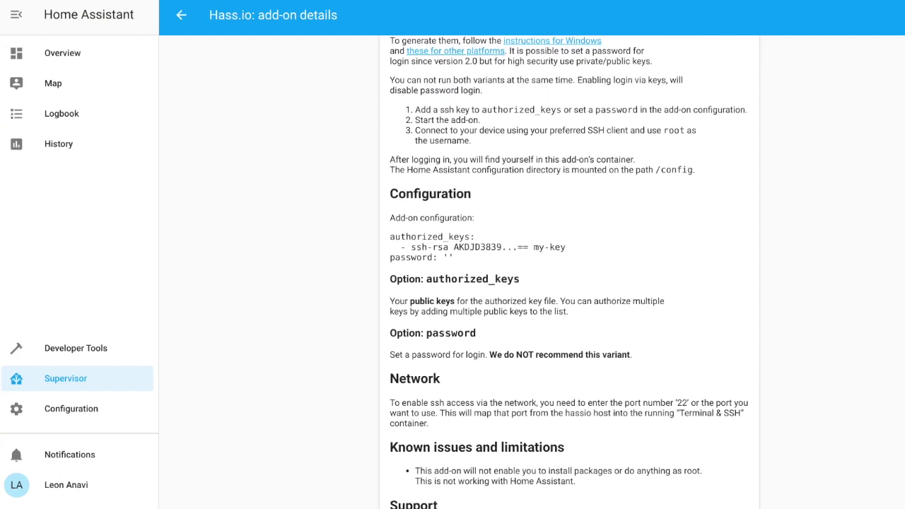
scroll(458, 333, "down", 2)
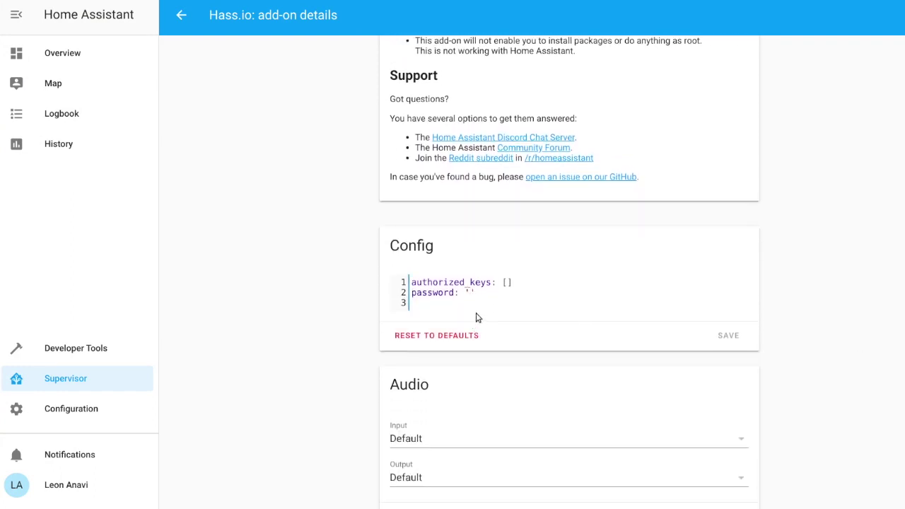
type("st")
left_click(728, 335)
Map 22/tcp to host port 22 in the add-on's Network settings and save
scroll(889, 399, "down", 4)
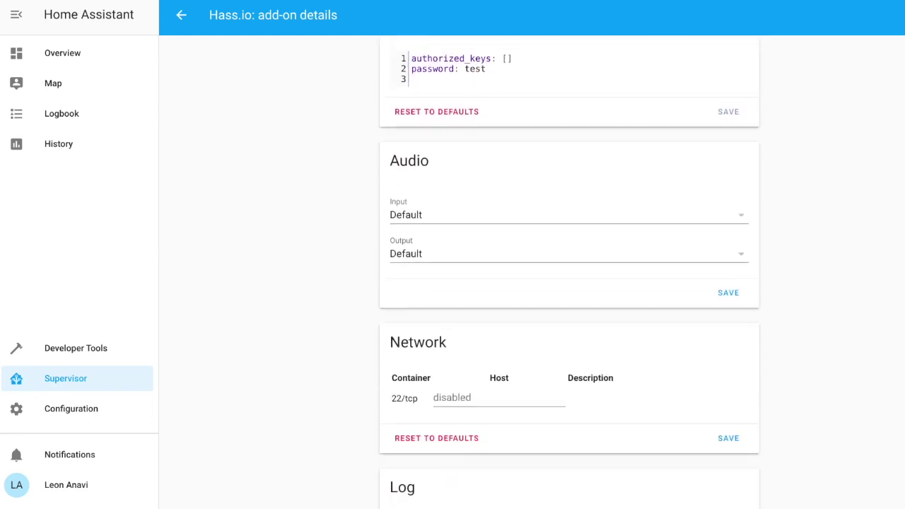
left_click(503, 321)
type("22")
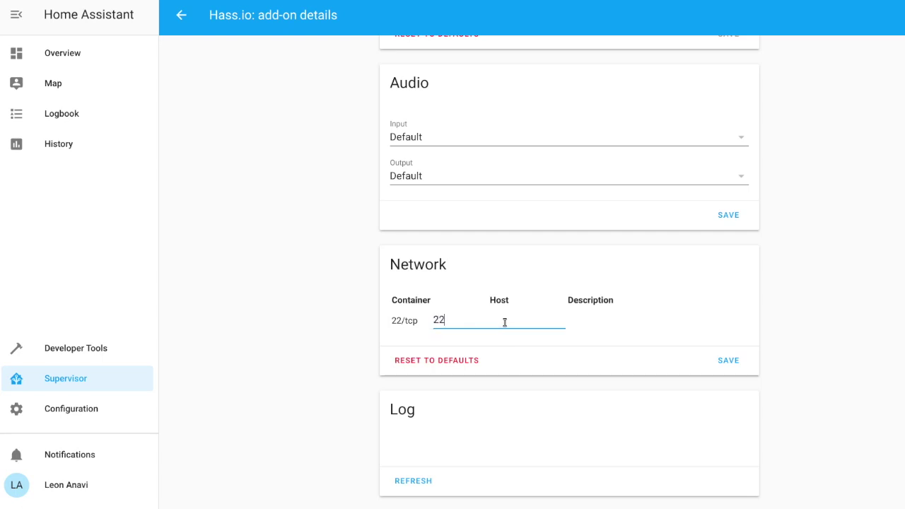
left_click(731, 362)
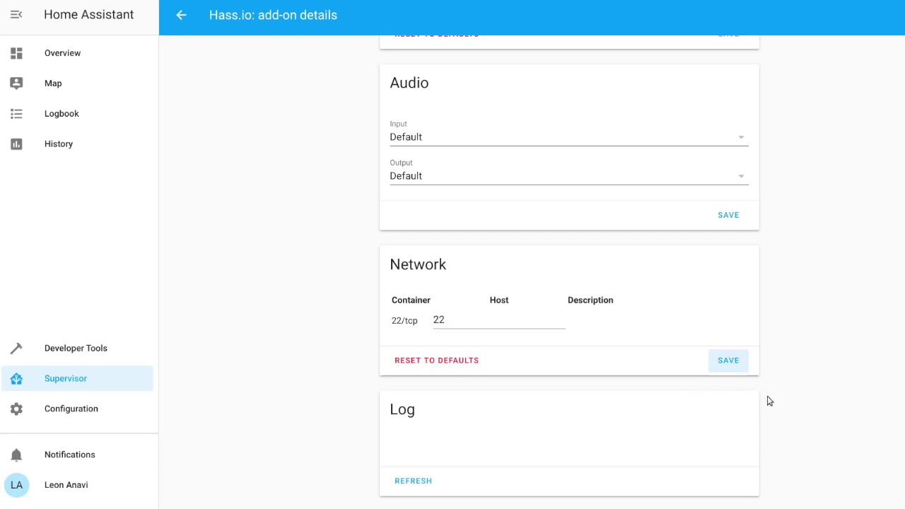
scroll(569, 273, "up", 15)
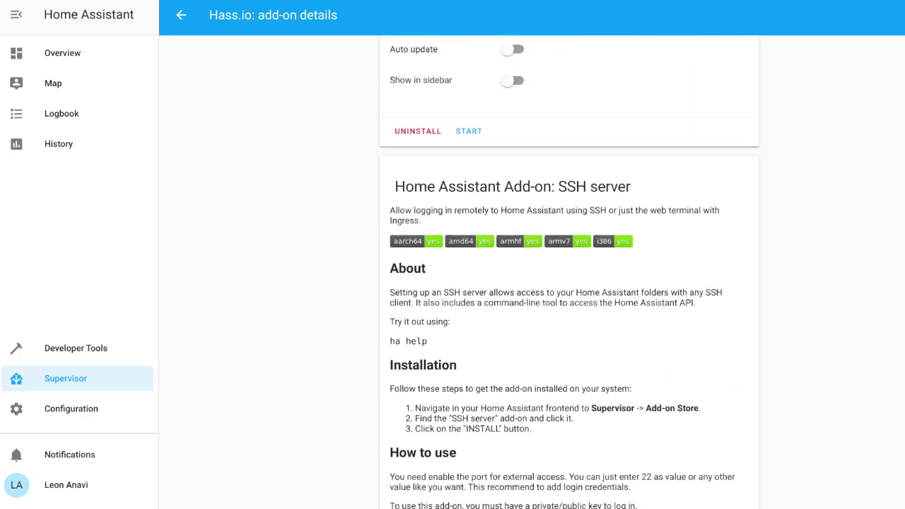
Start the Terminal & SSH add-on and refresh its log to show SSH listening on port 22
left_click(469, 348)
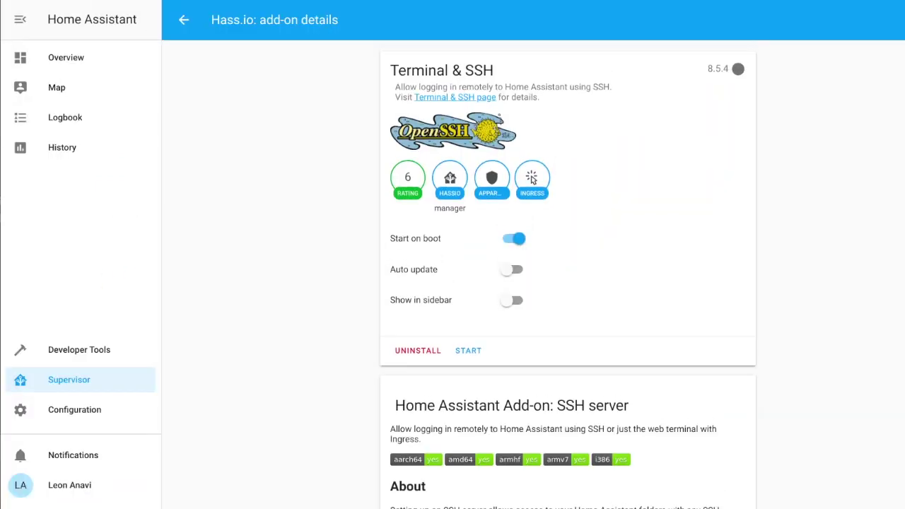
left_click(468, 350)
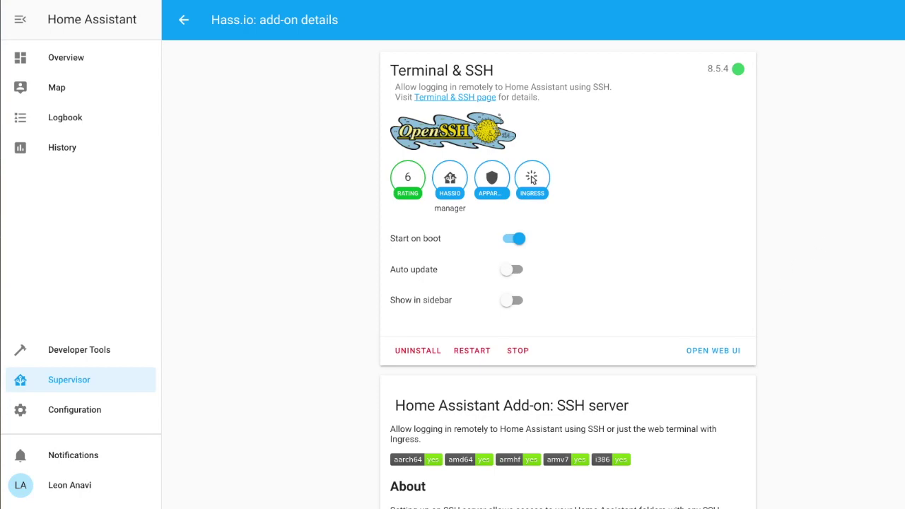
scroll(568, 283, "down", 20)
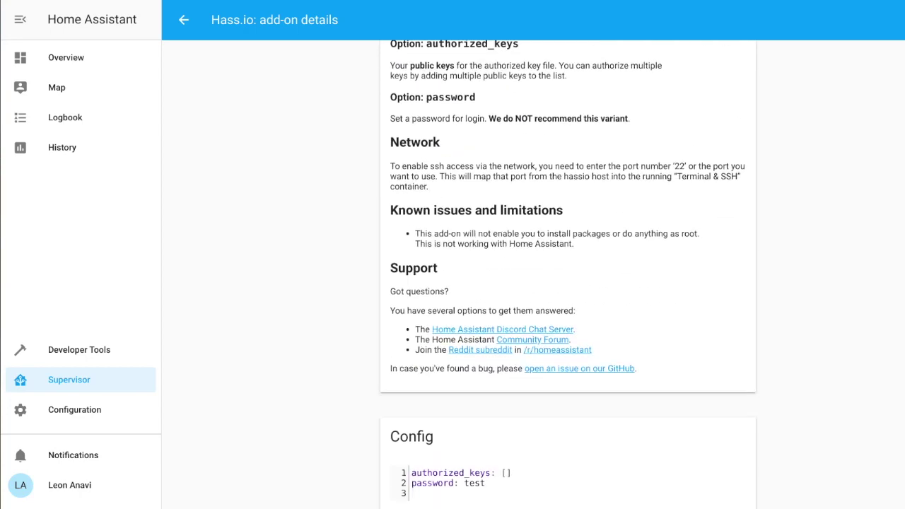
scroll(568, 283, "down", 3)
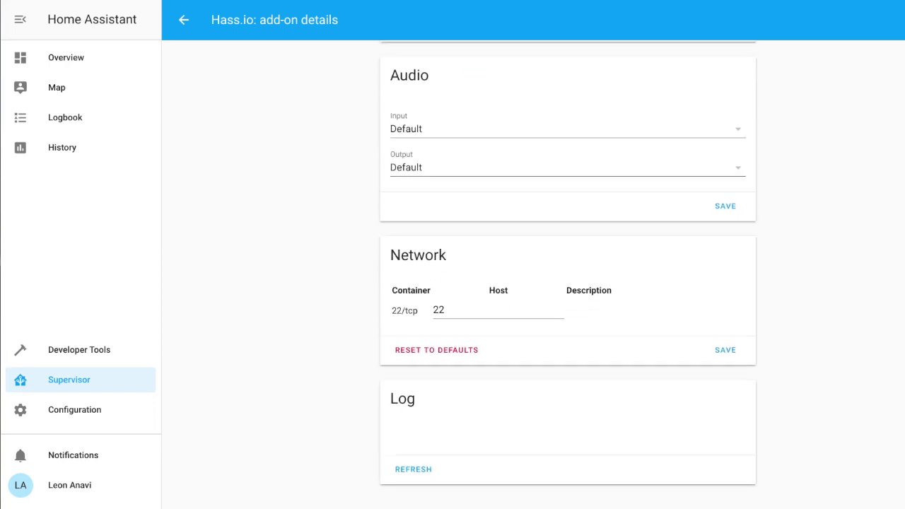
left_click(417, 473)
scroll(567, 283, "down", 5)
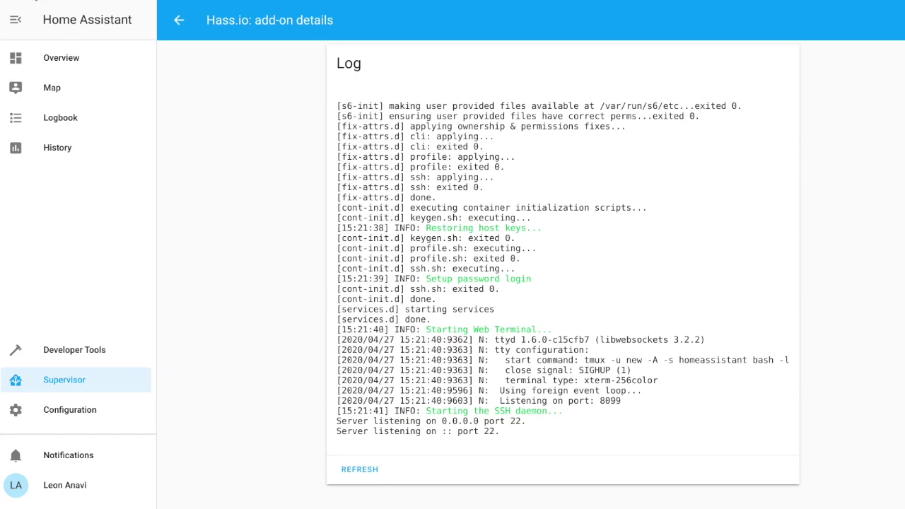
key("ctrl+alt+t")
left_click_drag(349, 42, 627, 72)
type("ssh ")
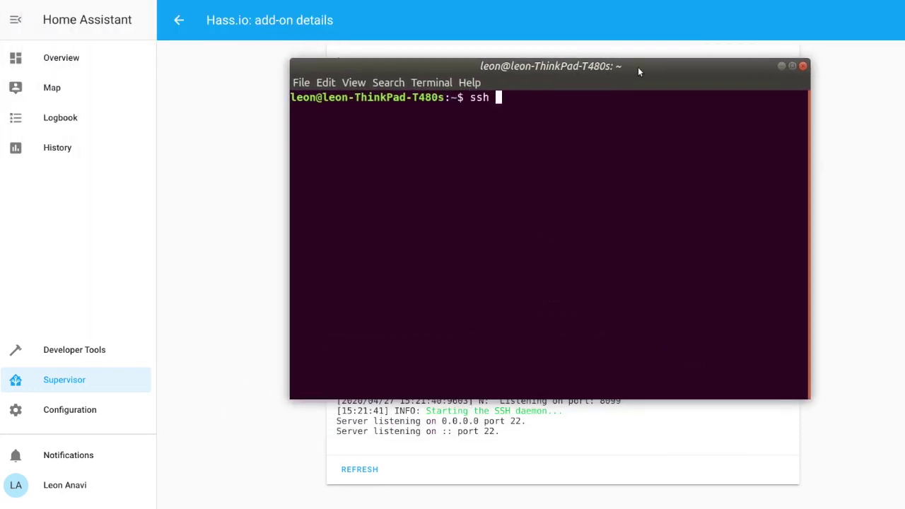
type("root@192.168.5")
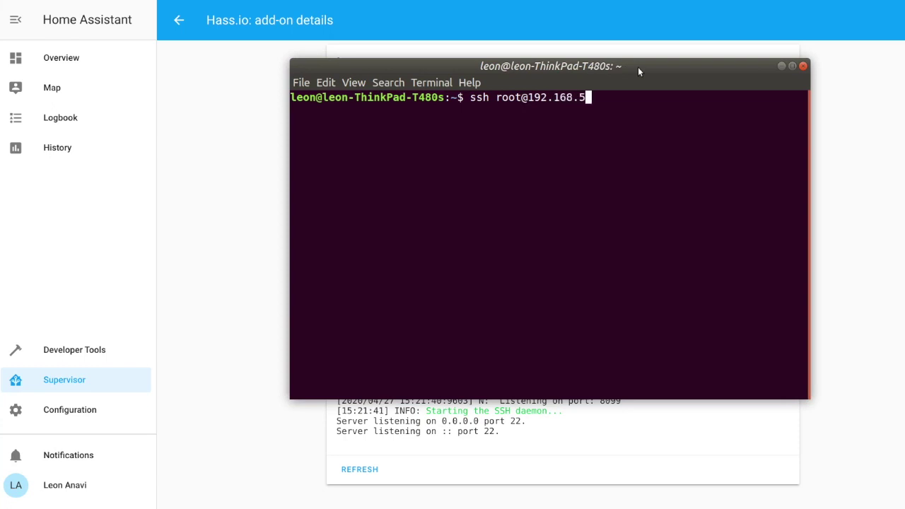
key("BackSpace")
type("4.231")
key("Return")
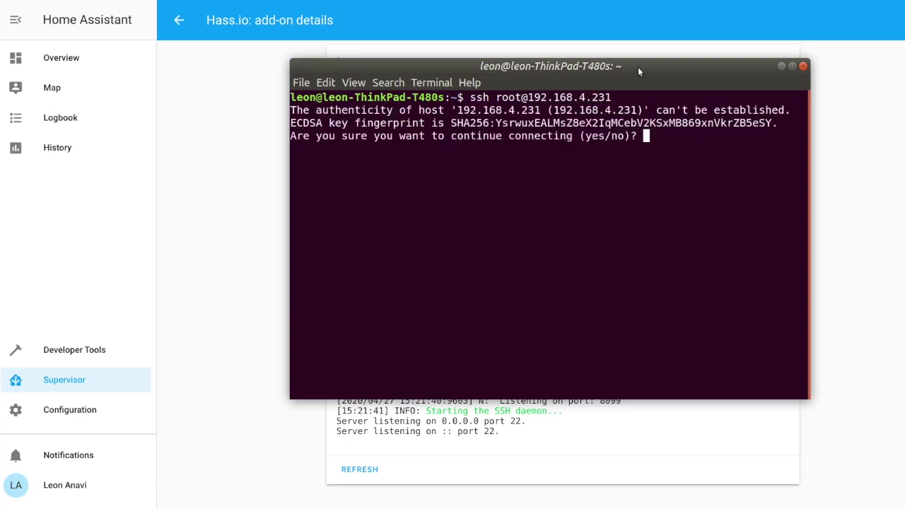
Accept the host key, enter the password, and confirm the root user with whoami
type("yes")
key("Return")
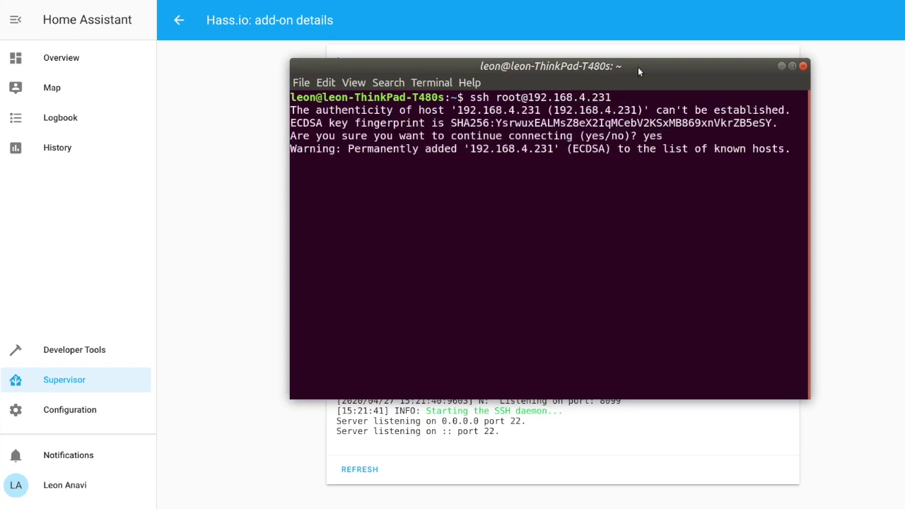
key("Return")
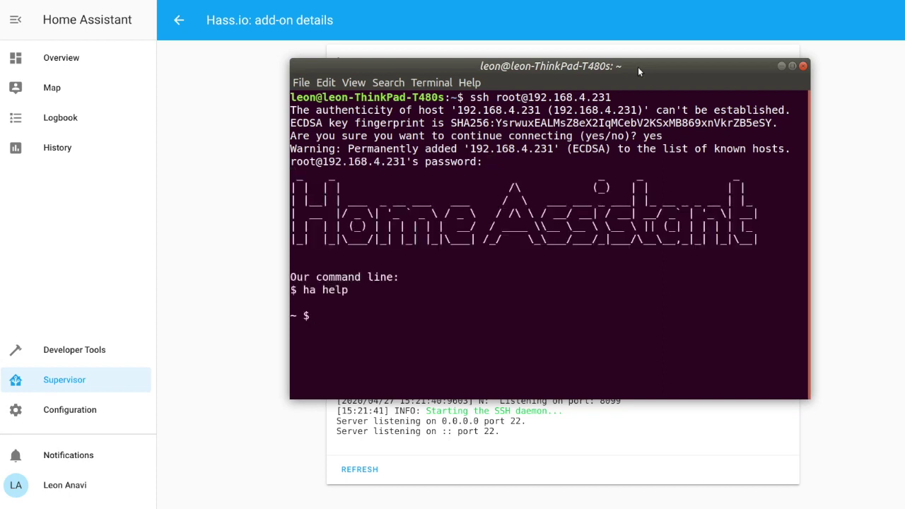
type("whoami")
key("Return")
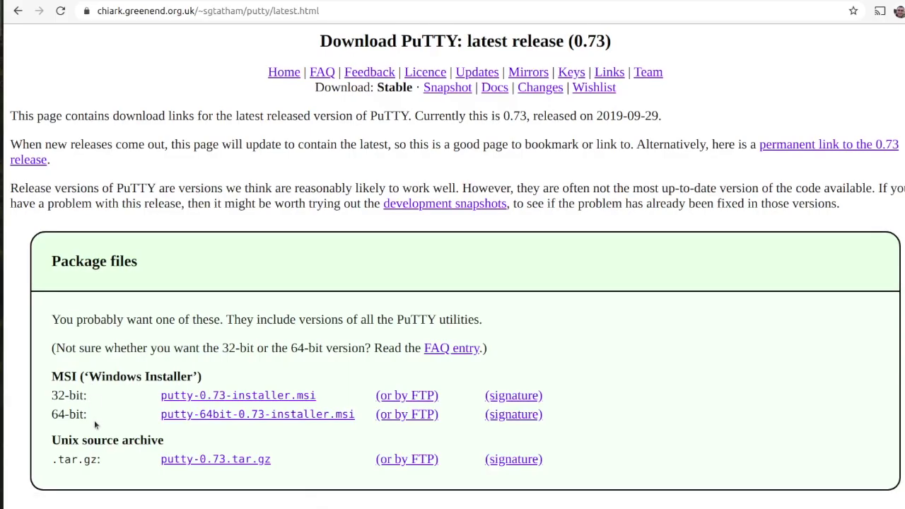
Download putty-64bit-0.73-installer.msi from the PuTTY 0.73 download page
scroll(419, 184, "down", 5)
scroll(844, 164, "up", 4)
left_click(308, 372)
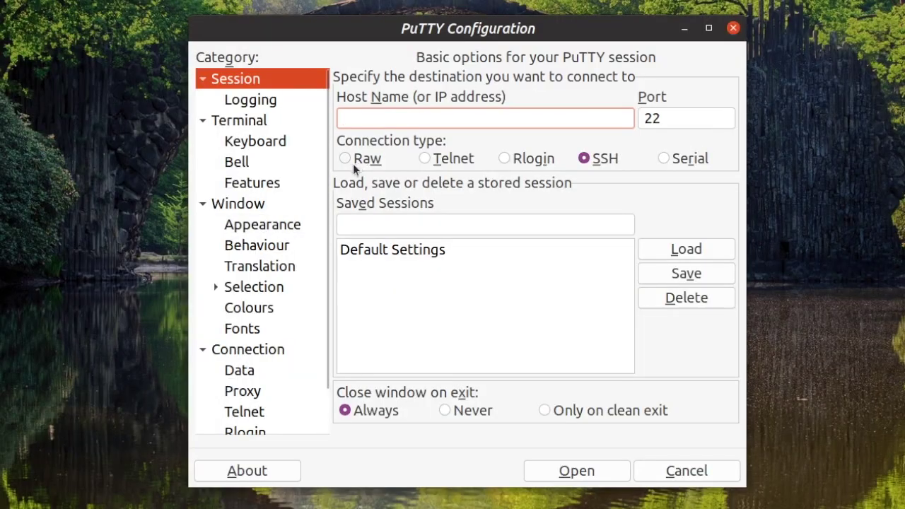
Enter the Home Assistant host's address as PuTTY's Host Name, keeping SSH on port 22
scroll(318, 229, "down", 3)
left_click(269, 403)
scroll(333, 289, "up", 3)
left_click(315, 79)
left_click(358, 115)
type("192.168.4.123")
left_click(692, 115)
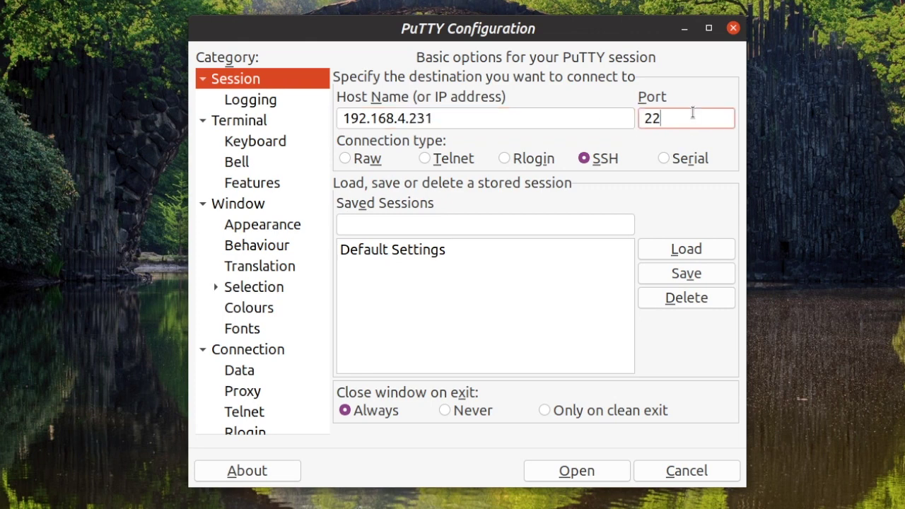